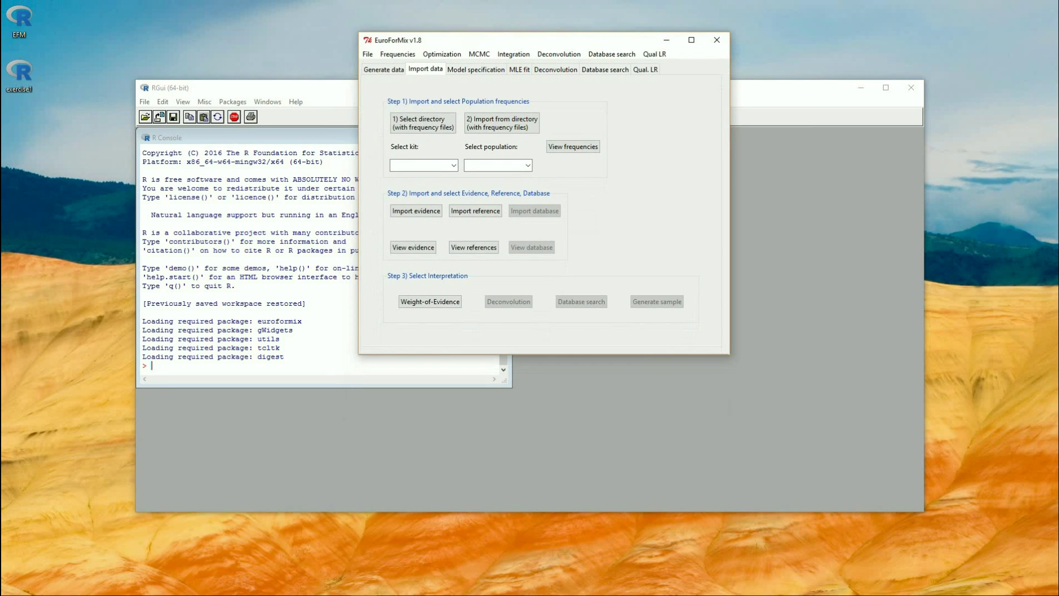
Step: Open the saved project exercise1.Rdata from the Desktop
{"action": "key", "text": "alt+f"}
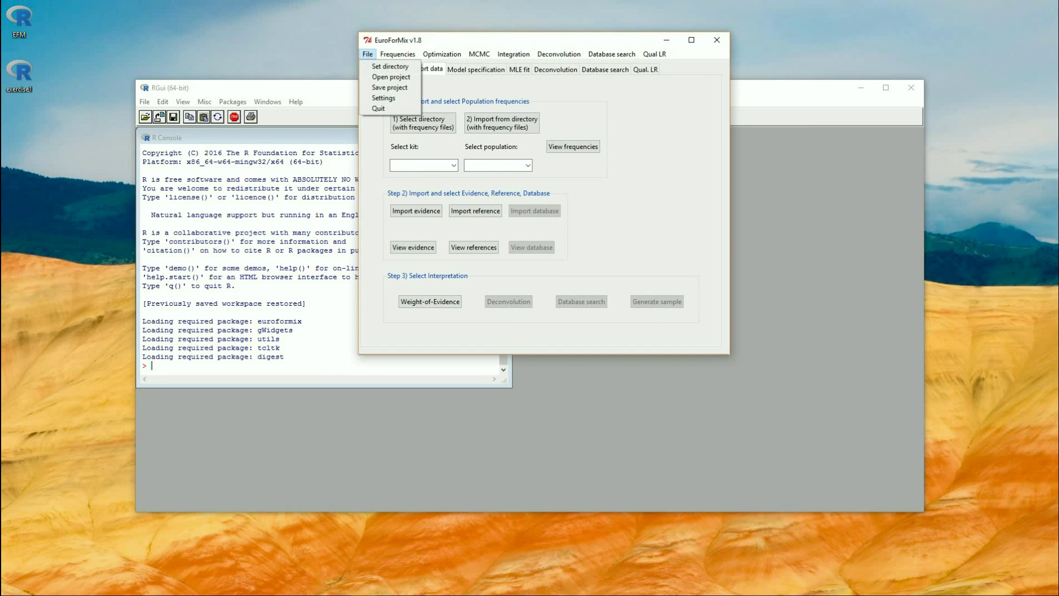
{"action": "key", "text": "Down"}
{"action": "key", "text": "Down"}
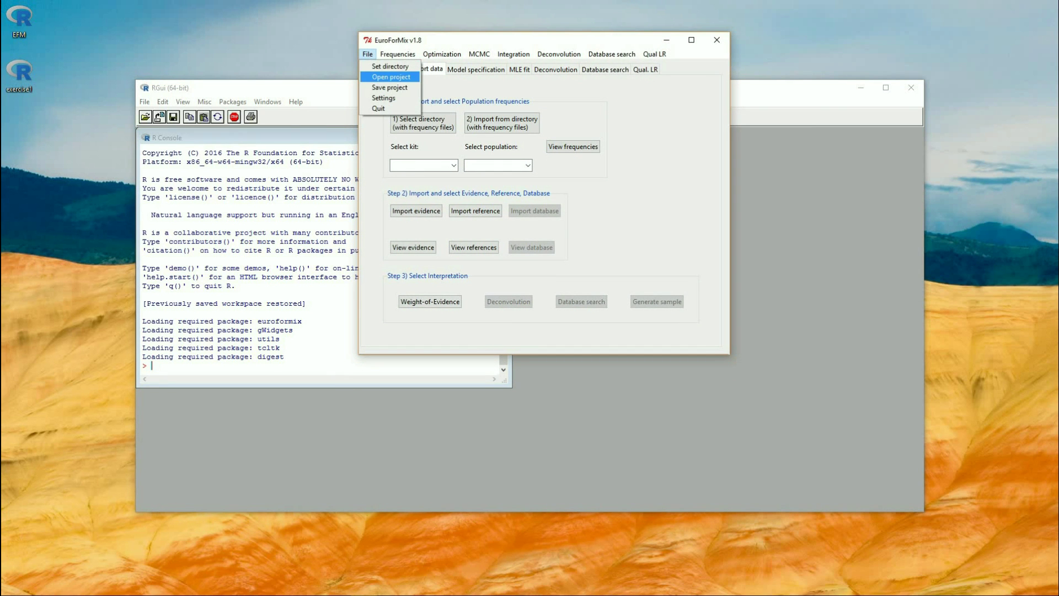
{"action": "key", "text": "Return"}
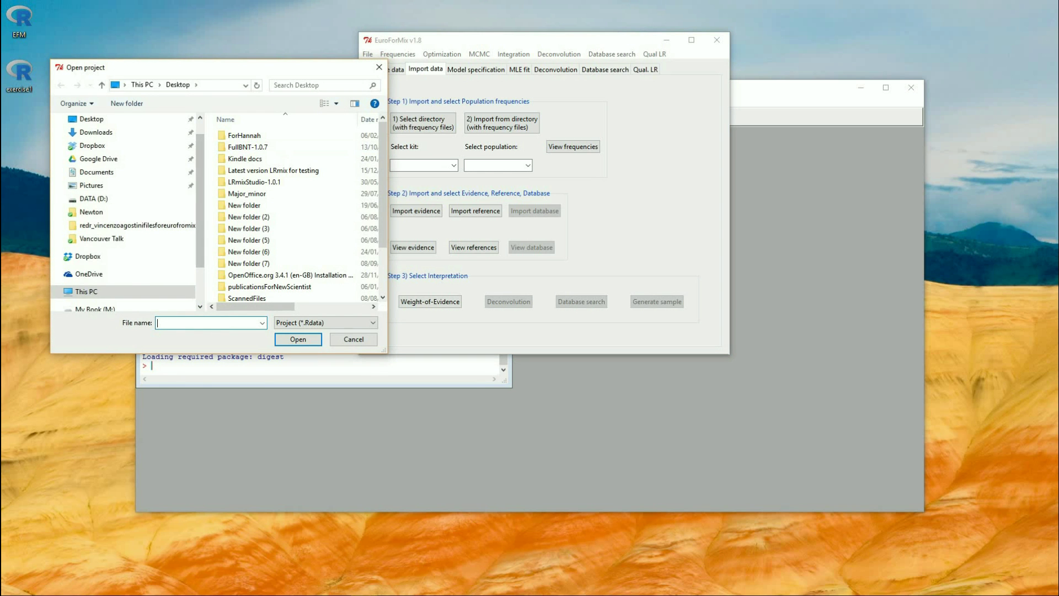
{"action": "type", "text": "ex"}
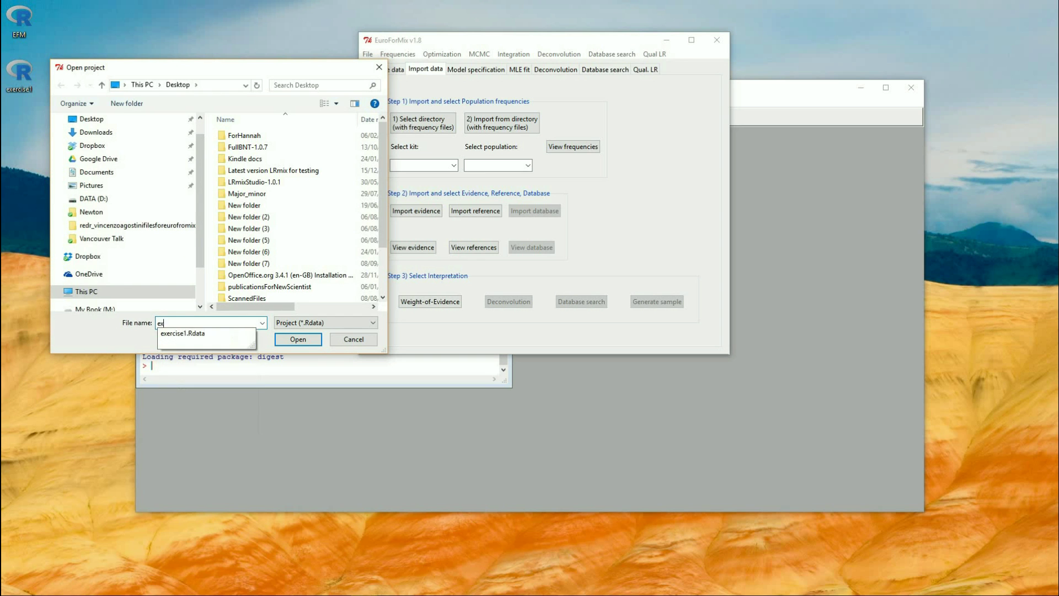
{"action": "type", "text": "er"}
{"action": "key", "text": "Down"}
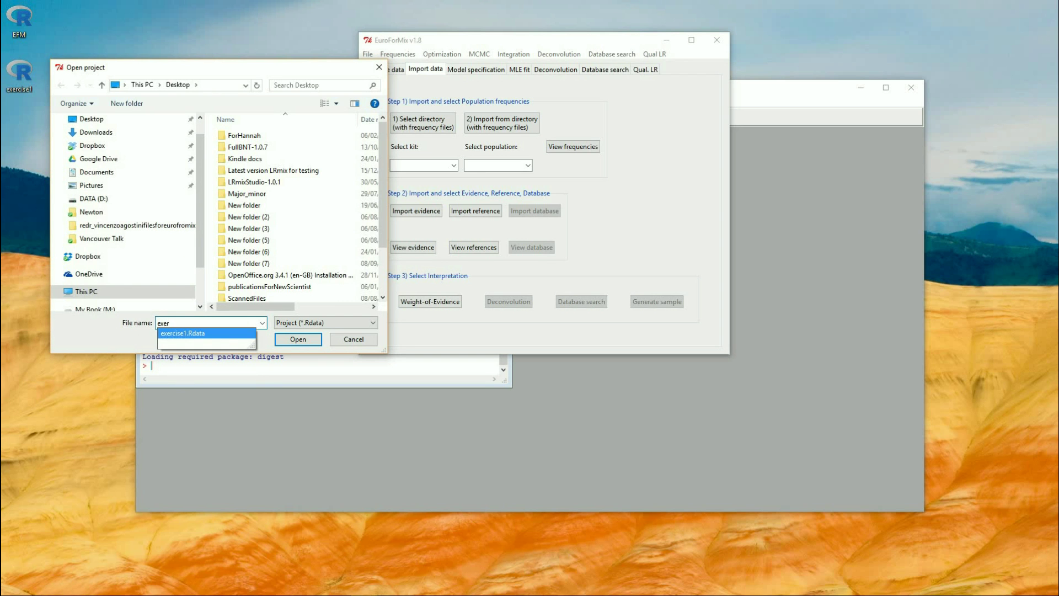
{"action": "key", "text": "Return"}
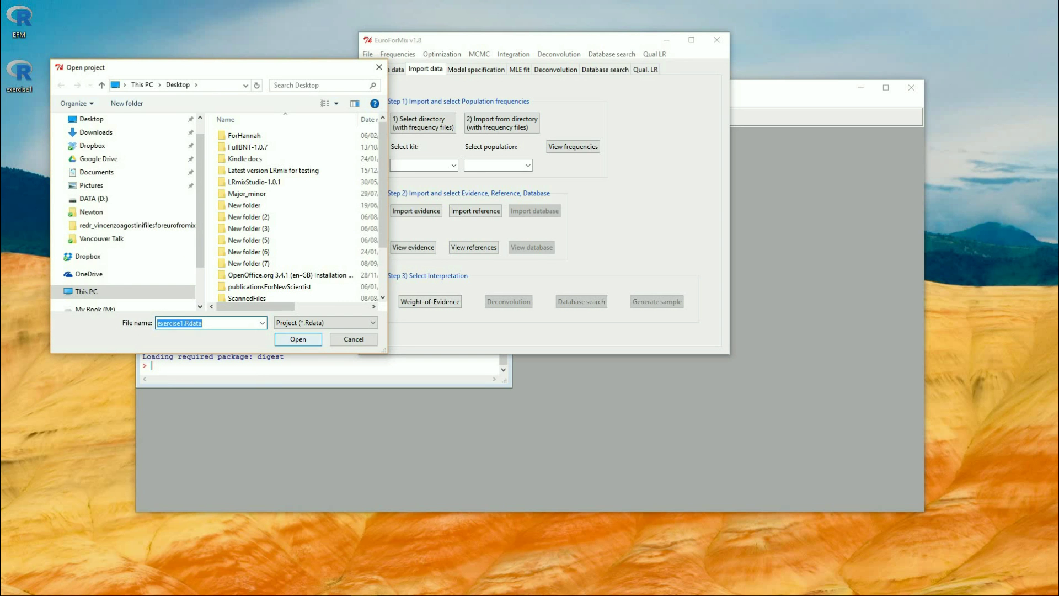
{"action": "key", "text": "Return"}
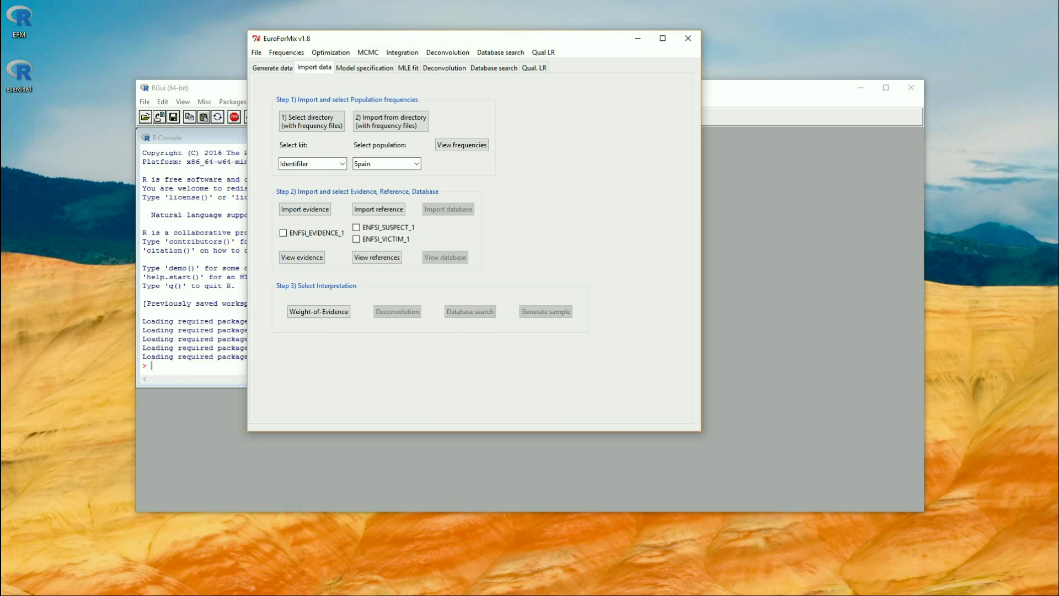
Step: Select ENFSI_EVIDENCE_1 with the references ENFSI_SUSPECT_1 and ENFSI_VICTIM_1, and view the evidence profile
{"action": "left_click", "coordinate": [283, 232]}
{"action": "left_click", "coordinate": [356, 227]}
{"action": "left_click", "coordinate": [356, 239]}
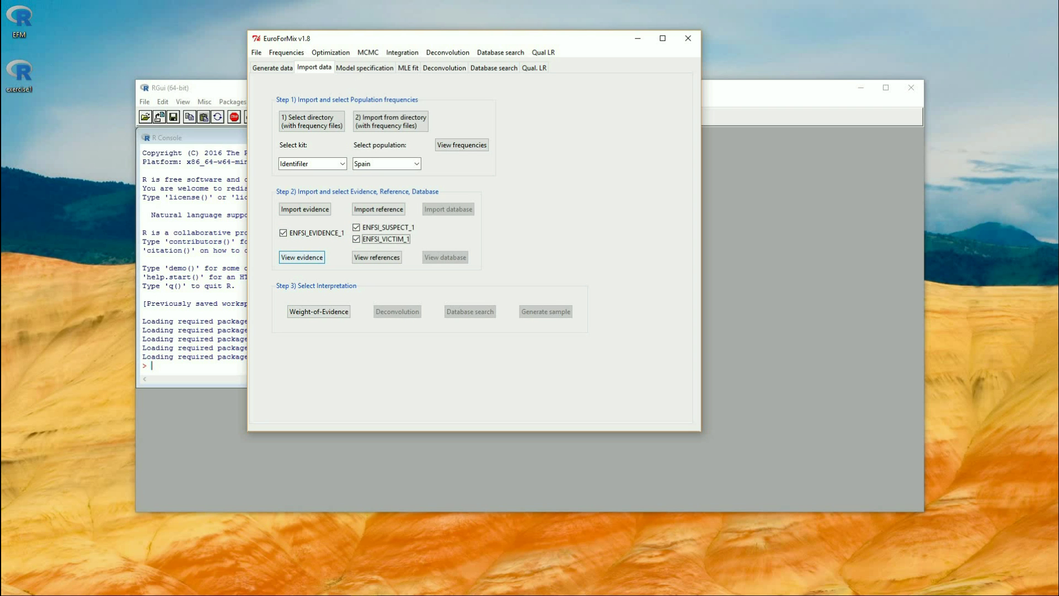
{"action": "left_click", "coordinate": [301, 257]}
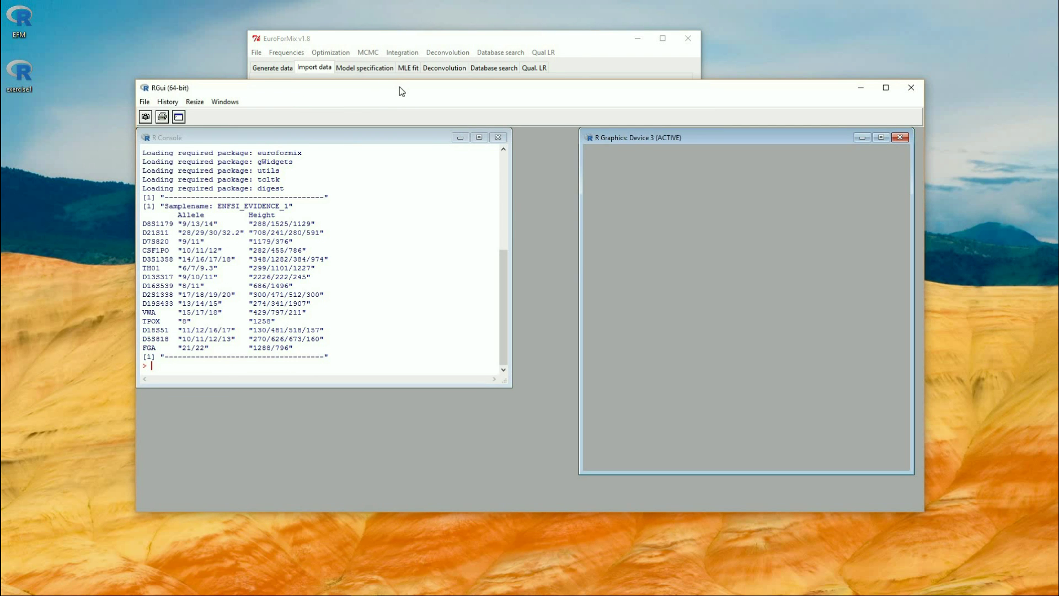
Step: Arrange the windows and widen the electropherogram plot to examine the evidence alleles and peak heights per locus
{"action": "left_click_drag", "start_coordinate": [402, 91], "coordinate": [369, 55]}
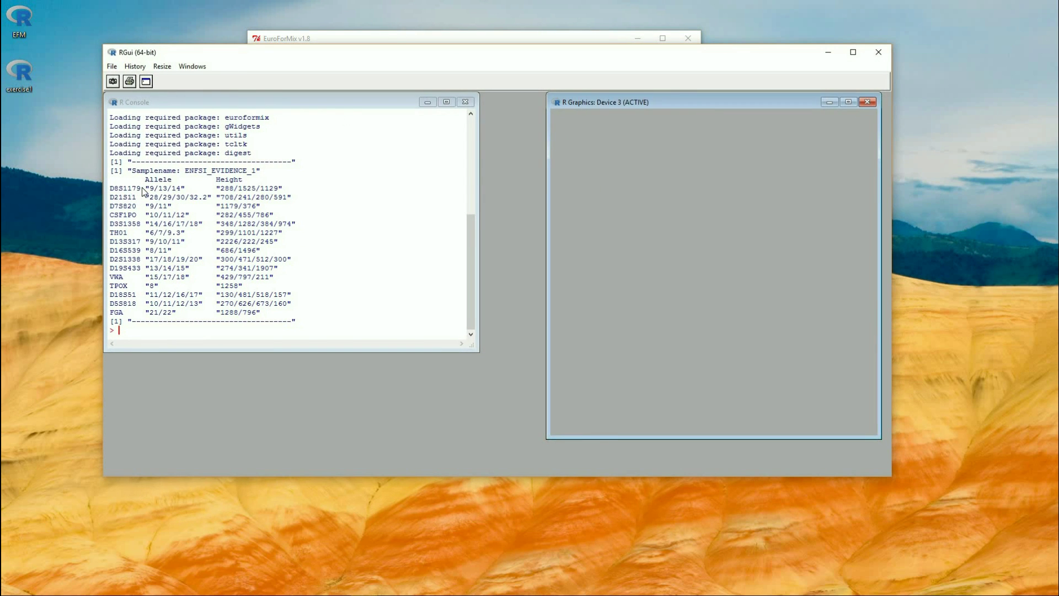
{"action": "left_click", "coordinate": [231, 99]}
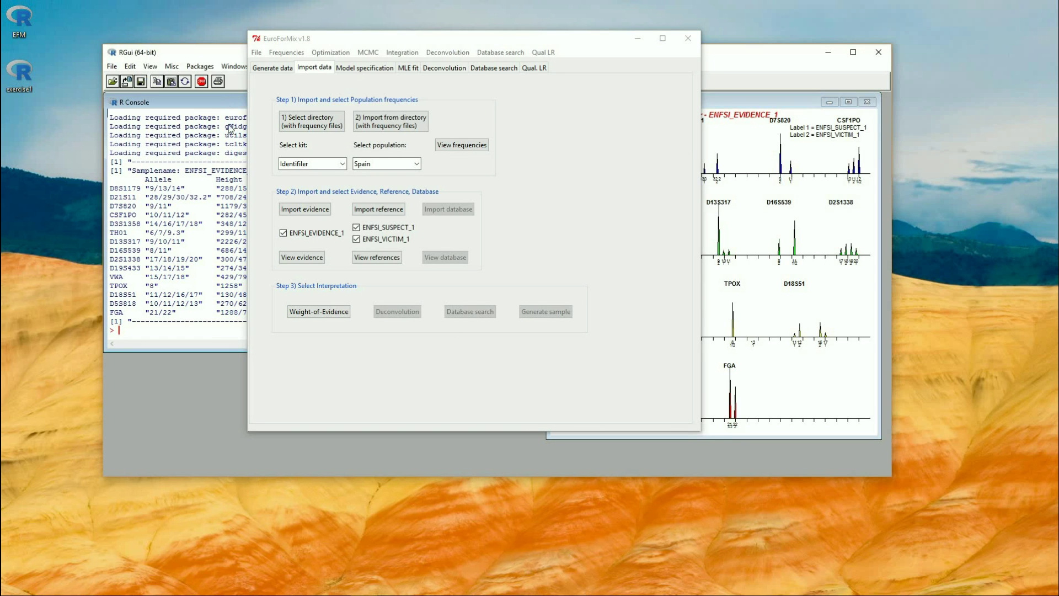
{"action": "left_click_drag", "start_coordinate": [345, 37], "coordinate": [174, 354]}
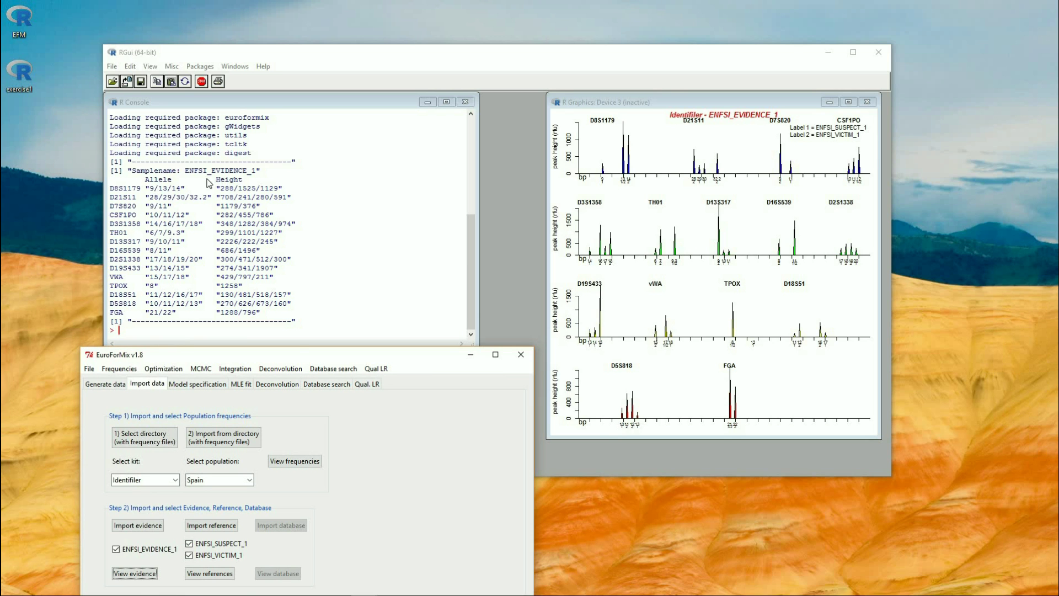
{"action": "left_click_drag", "start_coordinate": [546, 363], "coordinate": [384, 435]}
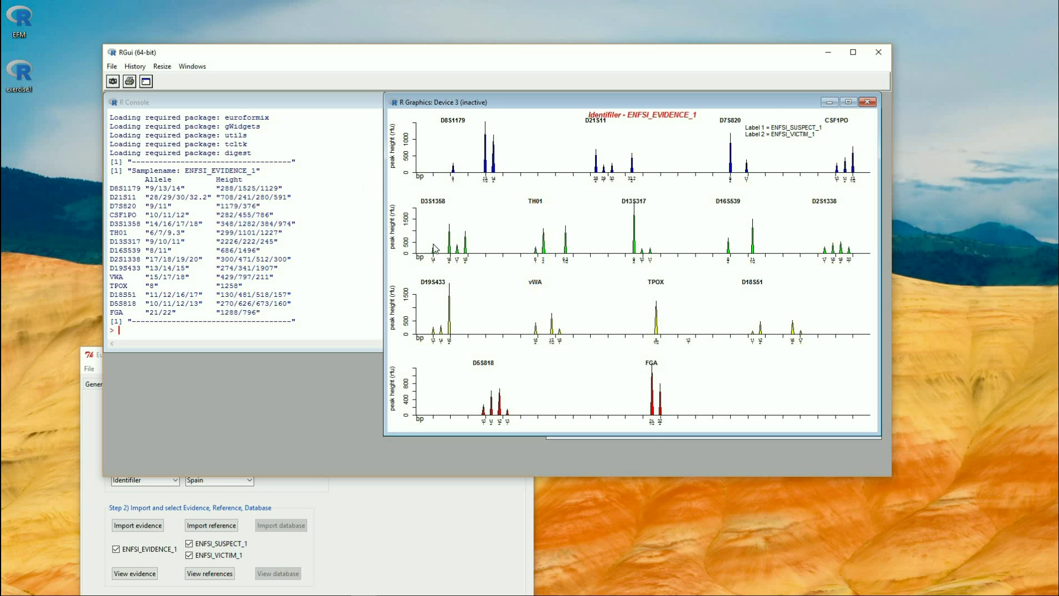
{"action": "left_click_drag", "start_coordinate": [777, 102], "coordinate": [769, 126]}
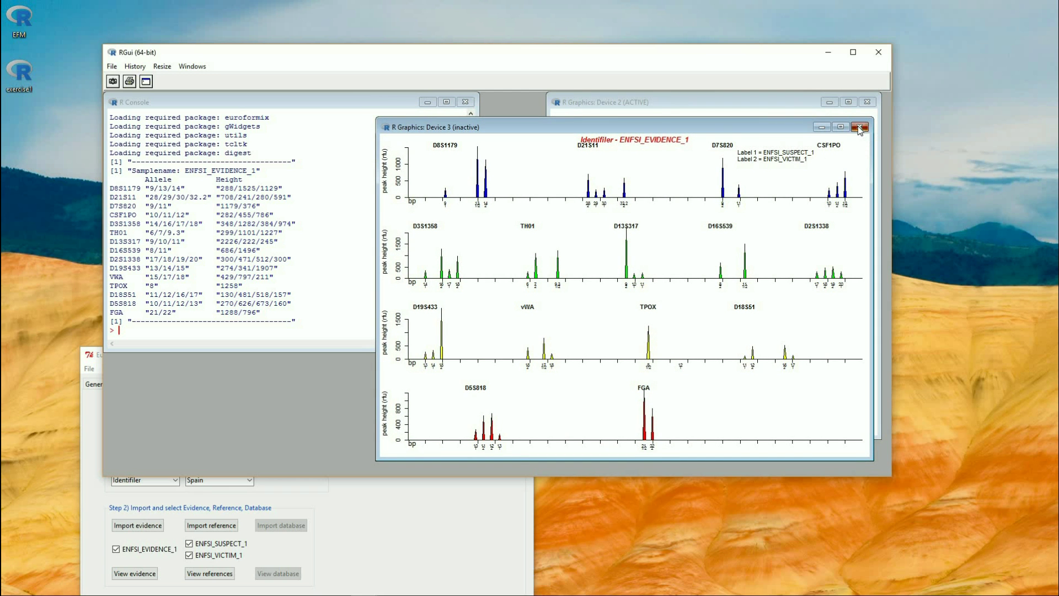
Step: Close the electropherogram, examine the peak height summary plot for ENFSI_EVIDENCE_1, and return to the EuroForMix window
{"action": "left_click", "coordinate": [858, 129]}
{"action": "left_click_drag", "start_coordinate": [680, 99], "coordinate": [597, 100]}
{"action": "left_click_drag", "start_coordinate": [824, 226], "coordinate": [877, 230]}
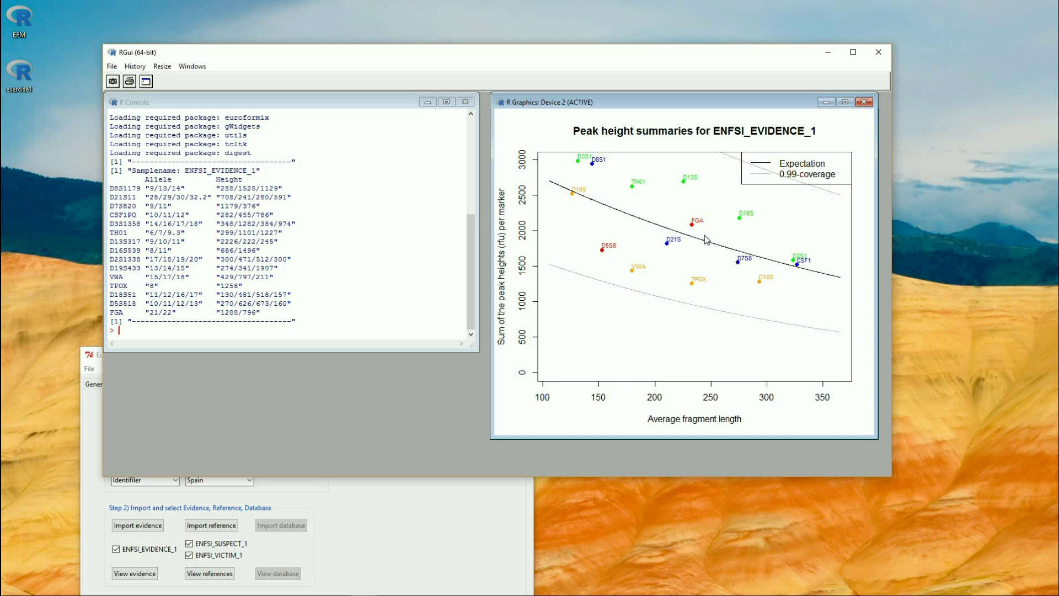
{"action": "left_click_drag", "start_coordinate": [508, 56], "coordinate": [634, 60]}
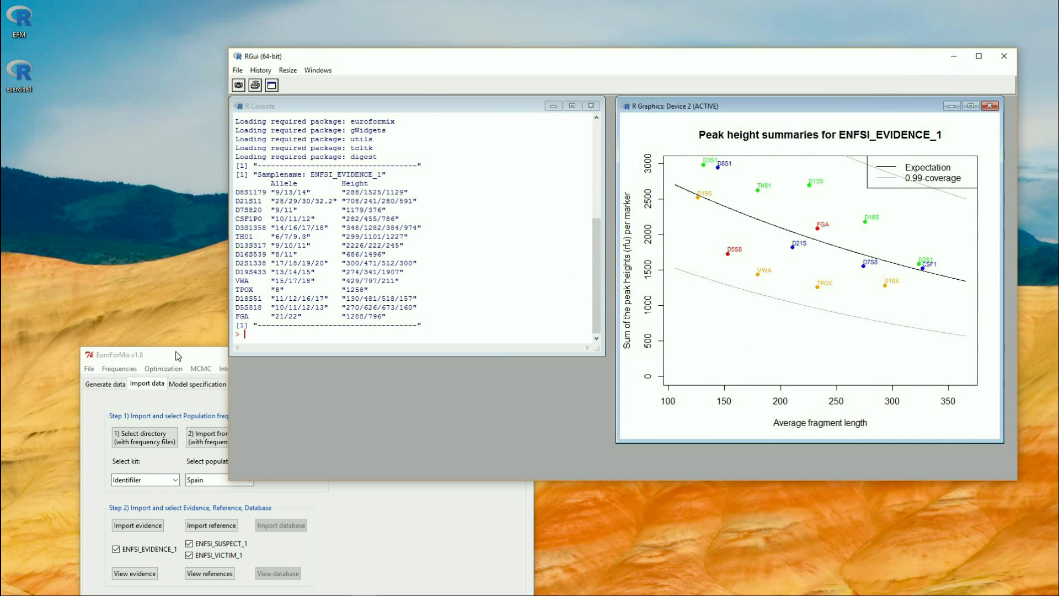
{"action": "left_click", "coordinate": [193, 358]}
{"action": "left_click_drag", "start_coordinate": [194, 352], "coordinate": [245, 66]}
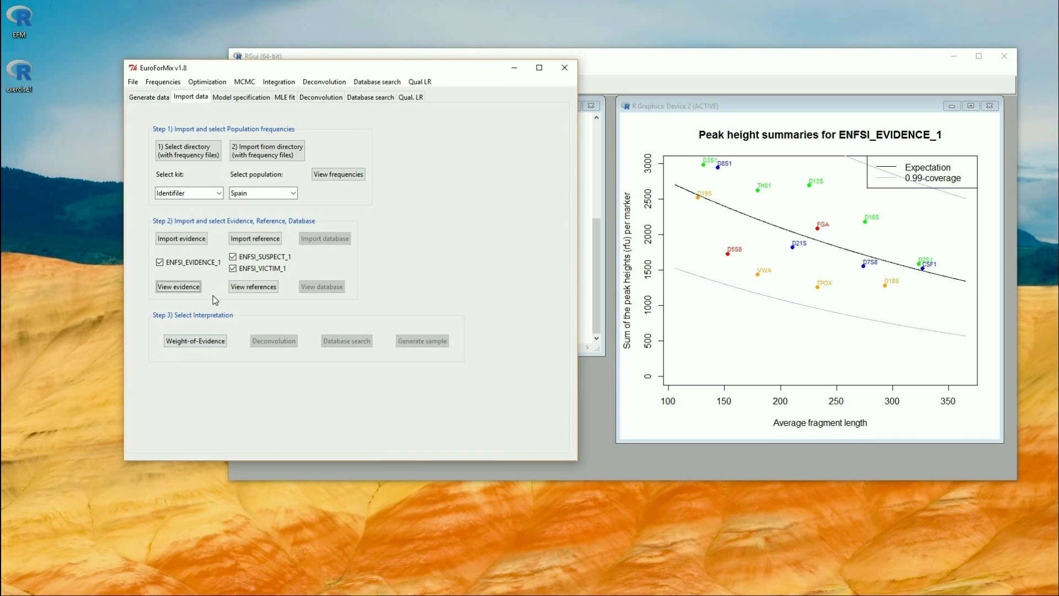
Step: Review the default analysis settings, including the drop-in probability and lambda hyperparameter, and save them
{"action": "left_click", "coordinate": [132, 82]}
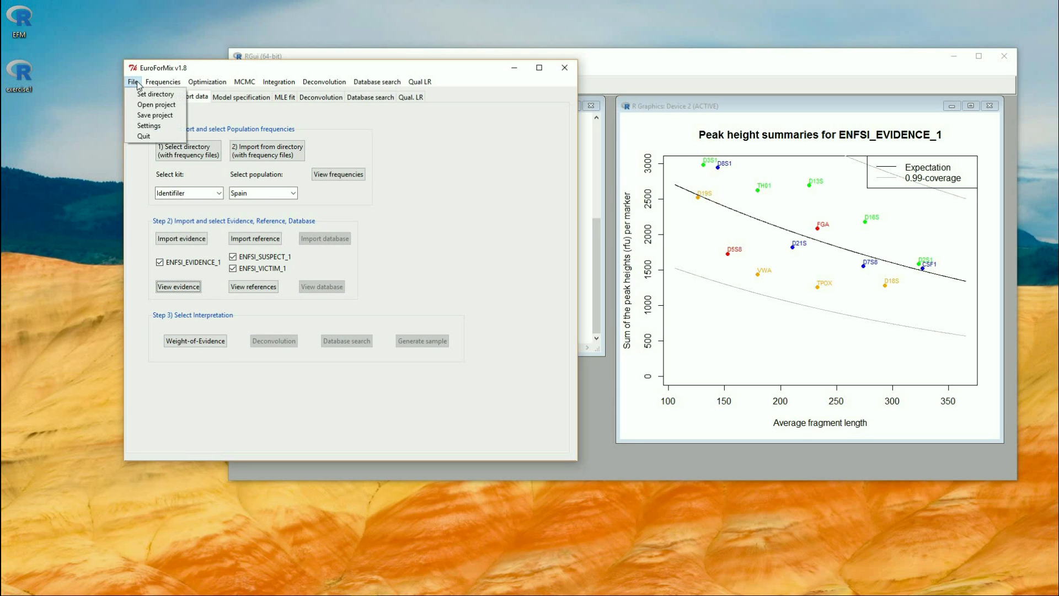
{"action": "left_click", "coordinate": [164, 126]}
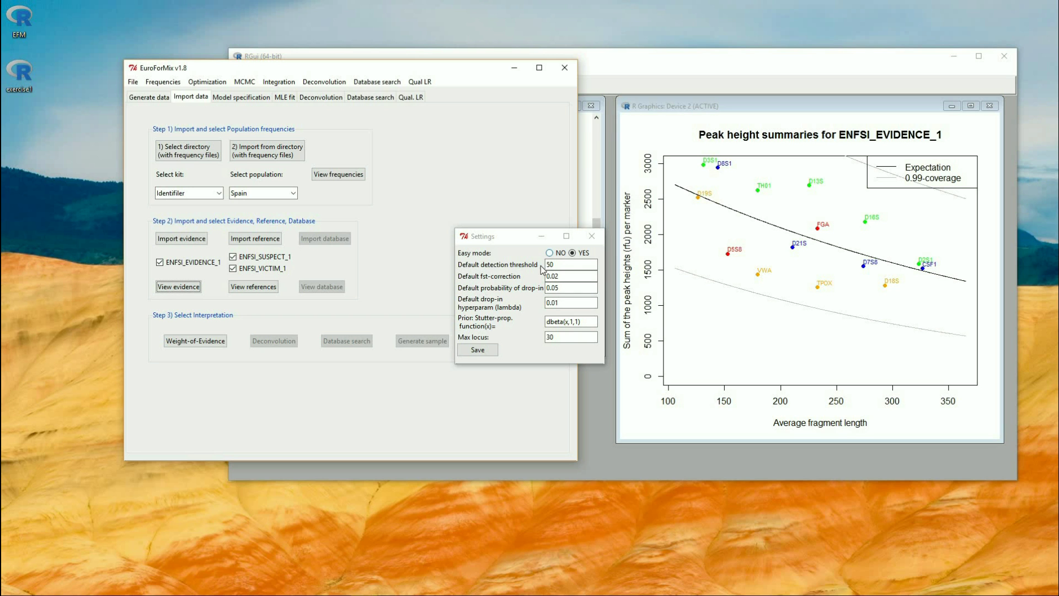
{"action": "left_click", "coordinate": [571, 307]}
{"action": "left_click", "coordinate": [559, 284]}
{"action": "left_click", "coordinate": [491, 349]}
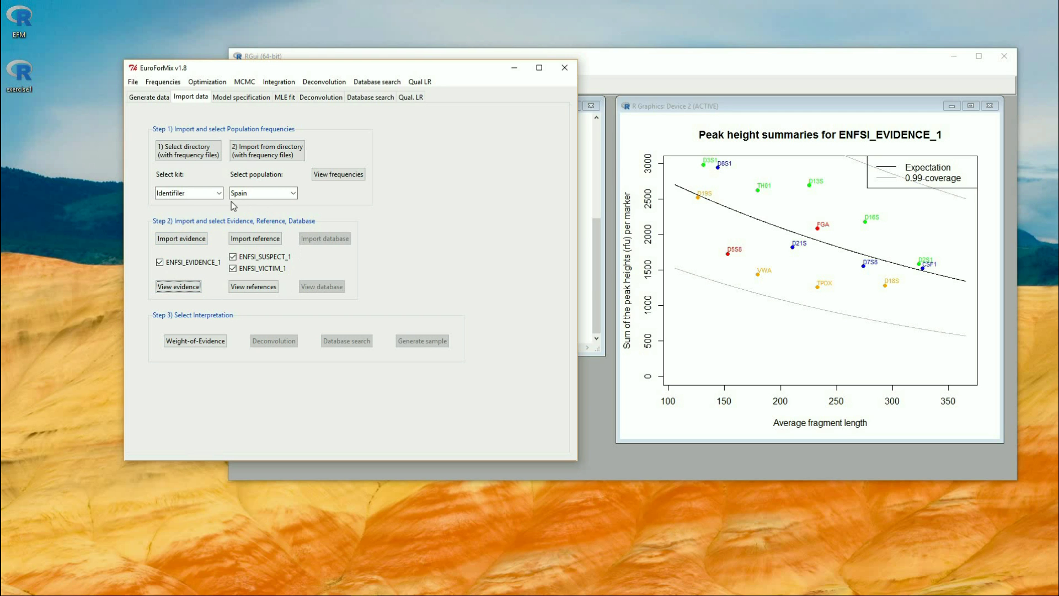
Step: Set up a weight-of-evidence model with 0 unknowns under Hp, and ENFSI_VICTIM_1 plus 1 unknown under Hd
{"action": "left_click", "coordinate": [200, 342]}
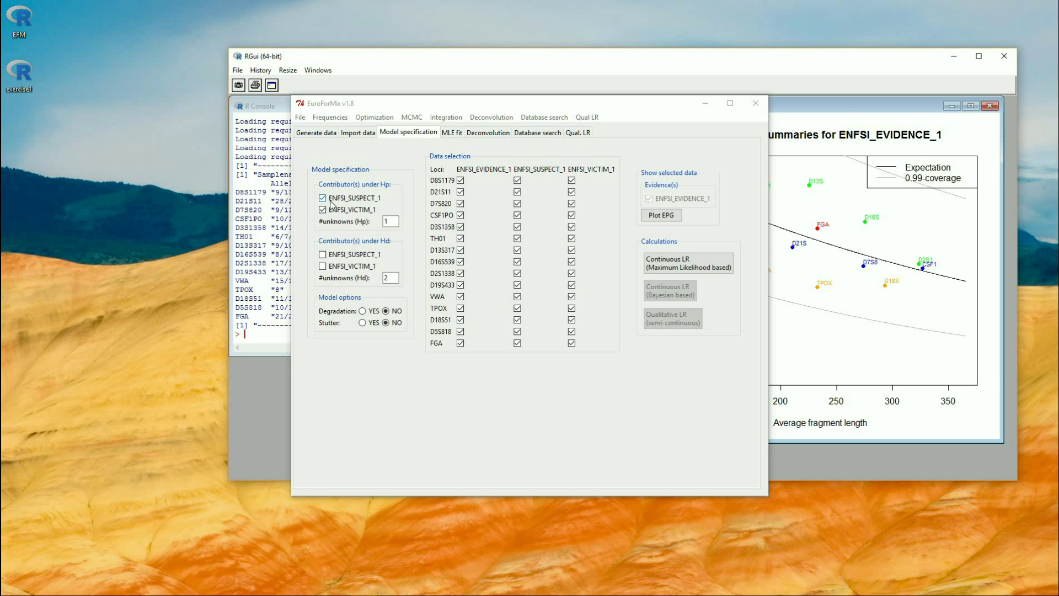
{"action": "double_click", "coordinate": [390, 221]}
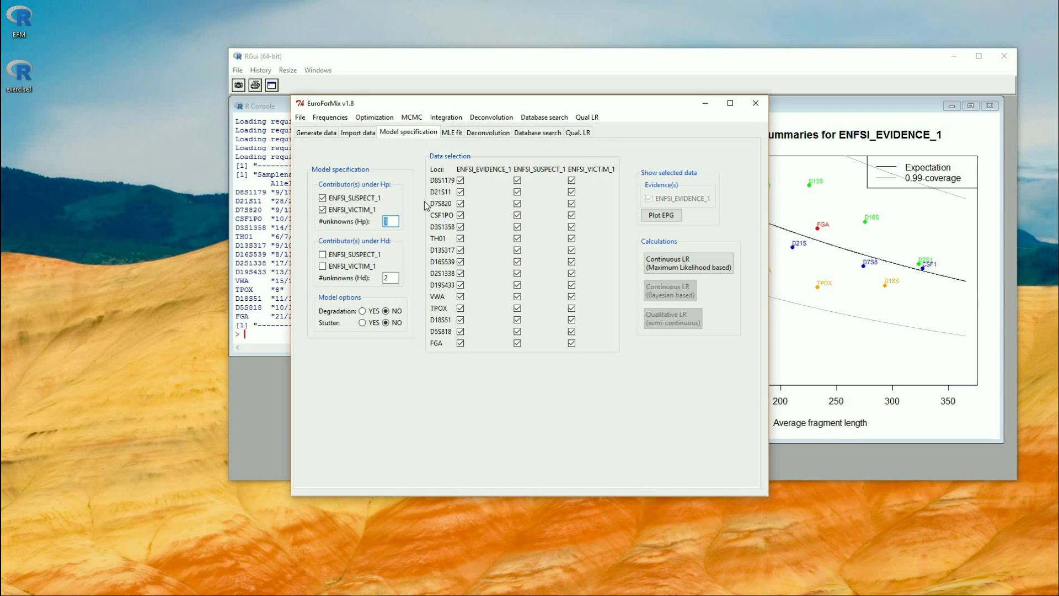
{"action": "type", "text": "0"}
{"action": "left_click", "coordinate": [323, 268]}
{"action": "double_click", "coordinate": [386, 279]}
{"action": "type", "text": "1"}
Step: Calculate the continuous LR by maximum likelihood and review the parameter estimates
{"action": "left_click", "coordinate": [703, 266]}
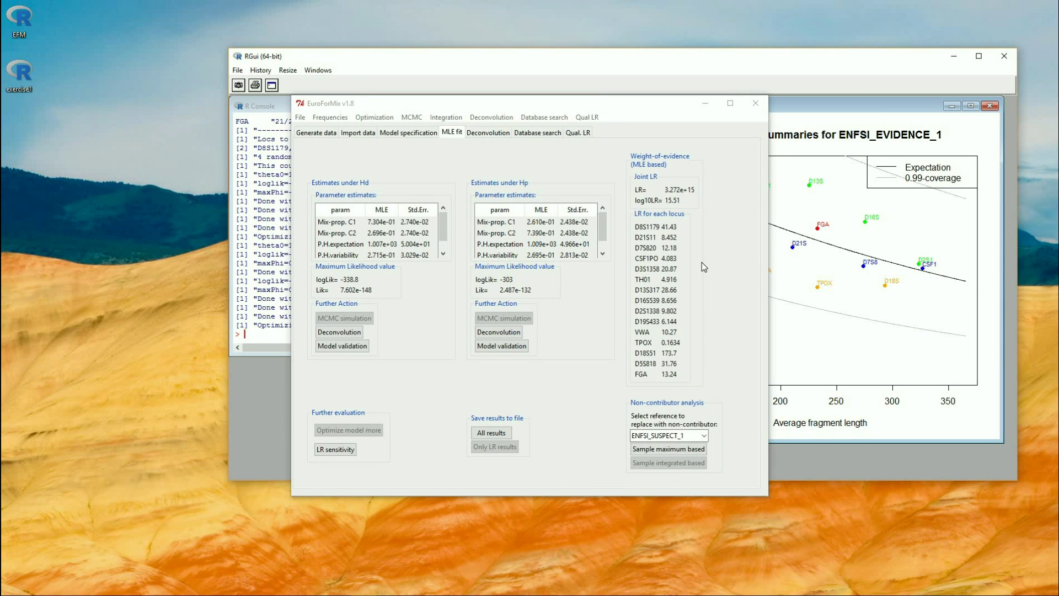
{"action": "left_click", "coordinate": [445, 227]}
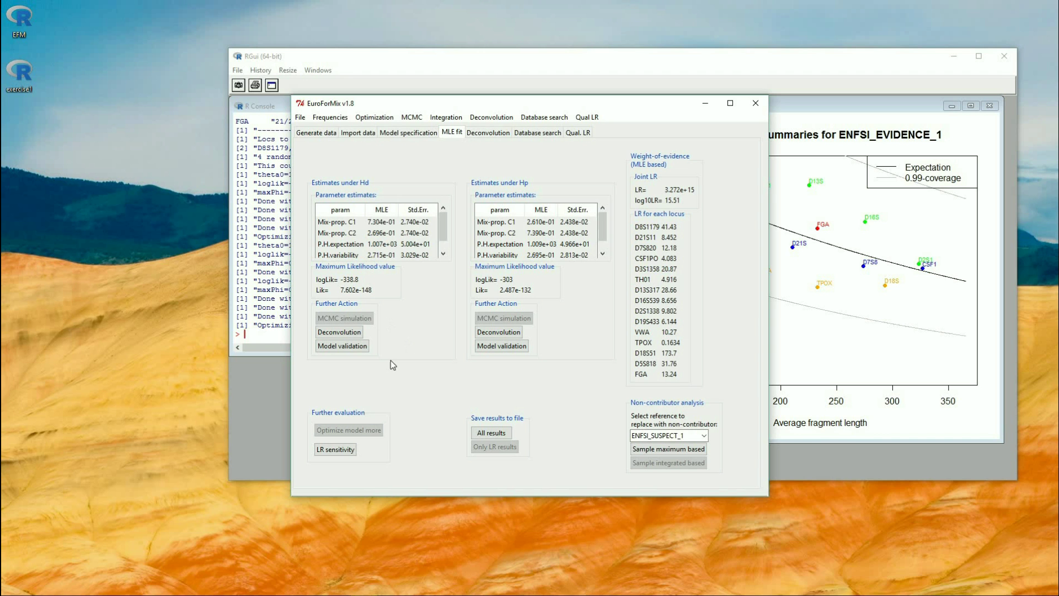
Step: Run model validation under Hd, examine the PP-plot, close it and return to the MLE results
{"action": "left_click", "coordinate": [348, 346]}
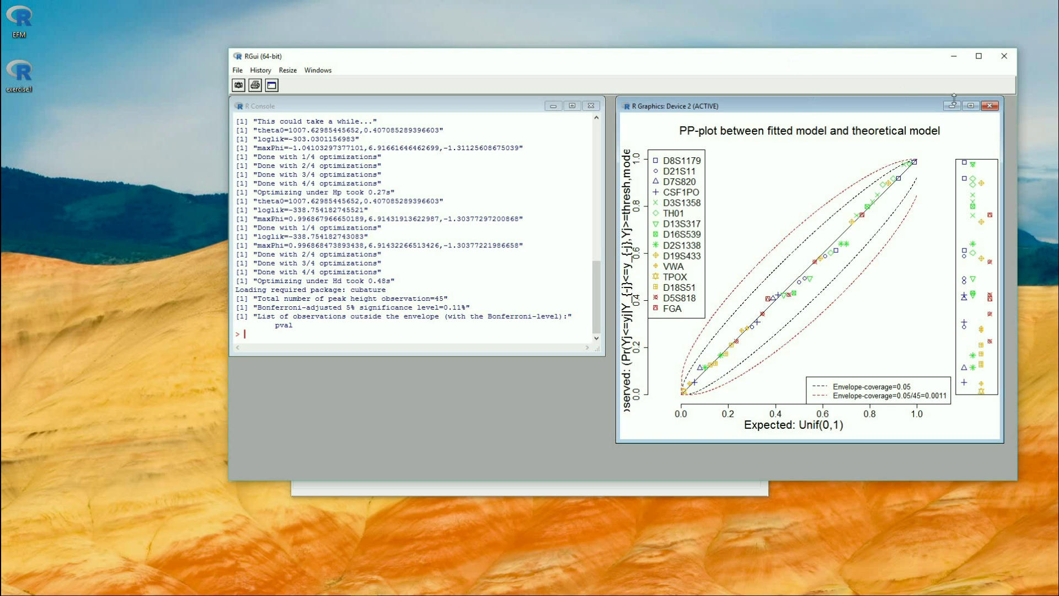
{"action": "left_click", "coordinate": [989, 109]}
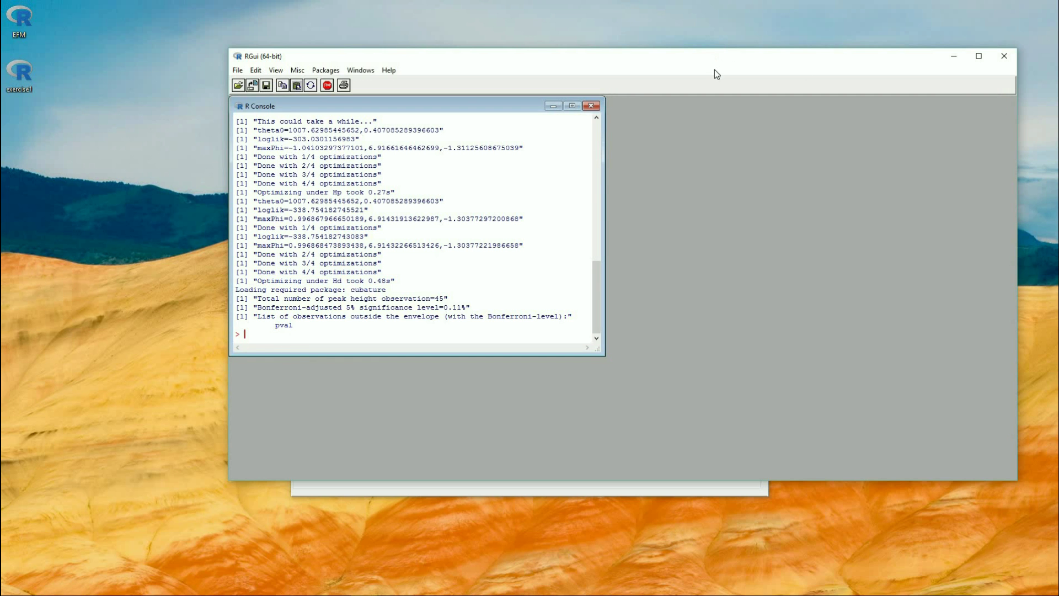
{"action": "left_click_drag", "start_coordinate": [718, 59], "coordinate": [601, 327]}
{"action": "left_click", "coordinate": [550, 102]}
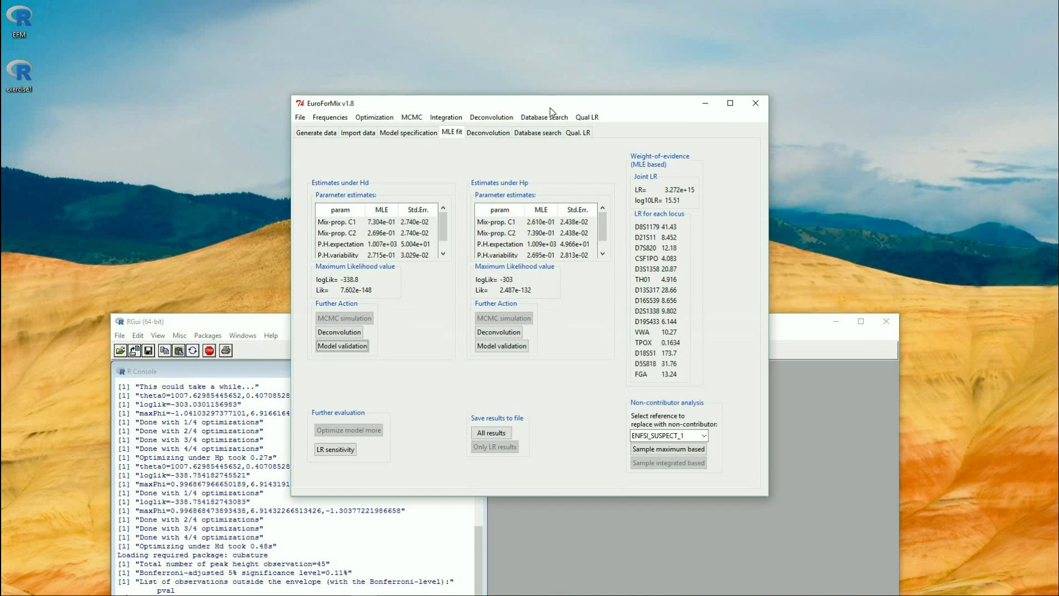
Step: Run model validation under Hp, examine the PP-plot, close it and return to the MLE results
{"action": "left_click", "coordinate": [520, 346]}
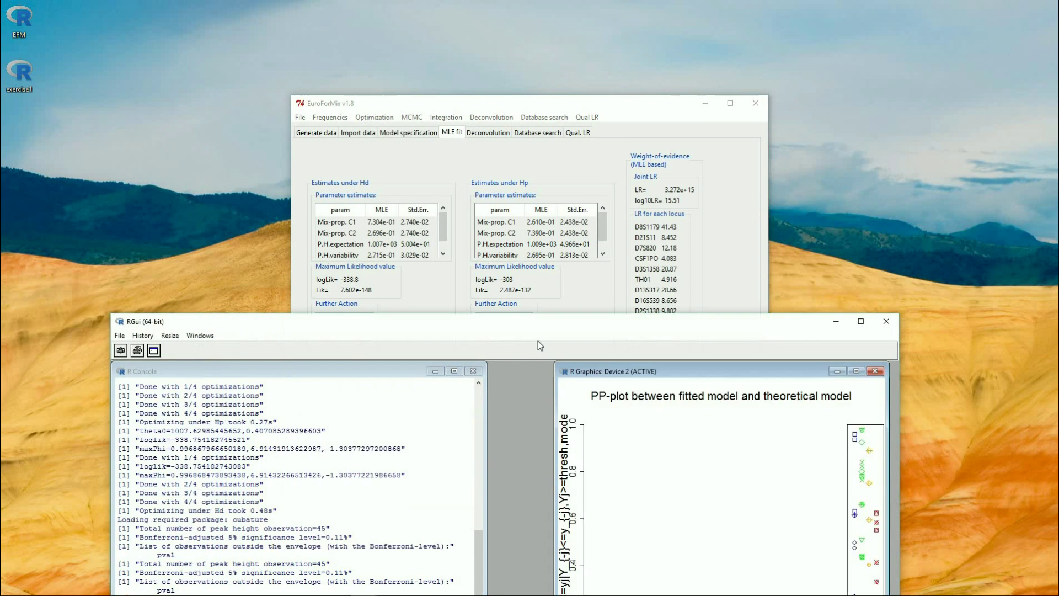
{"action": "left_click_drag", "start_coordinate": [561, 324], "coordinate": [597, 61]}
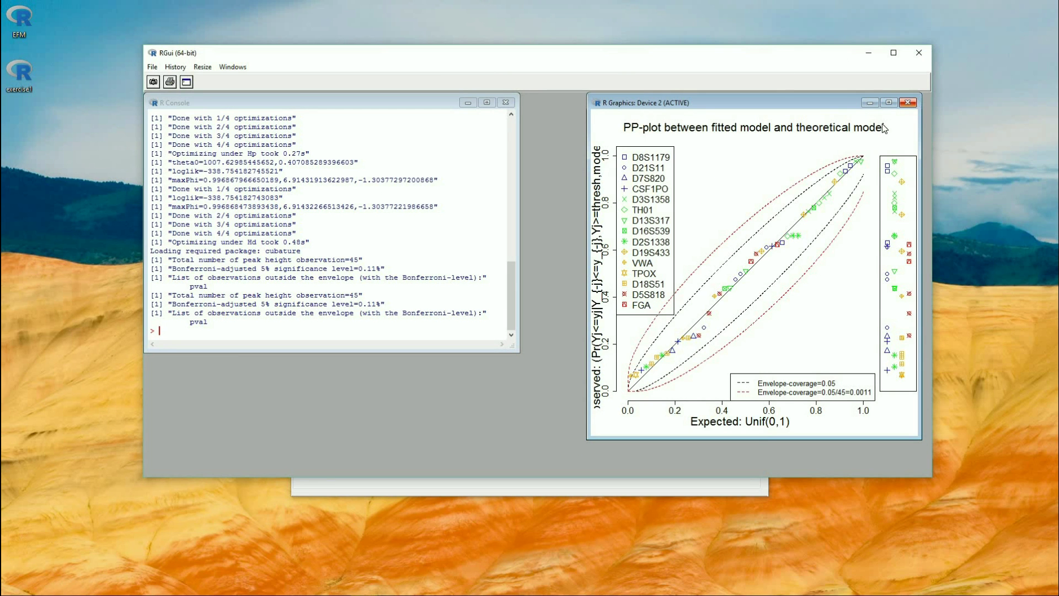
{"action": "left_click", "coordinate": [908, 102]}
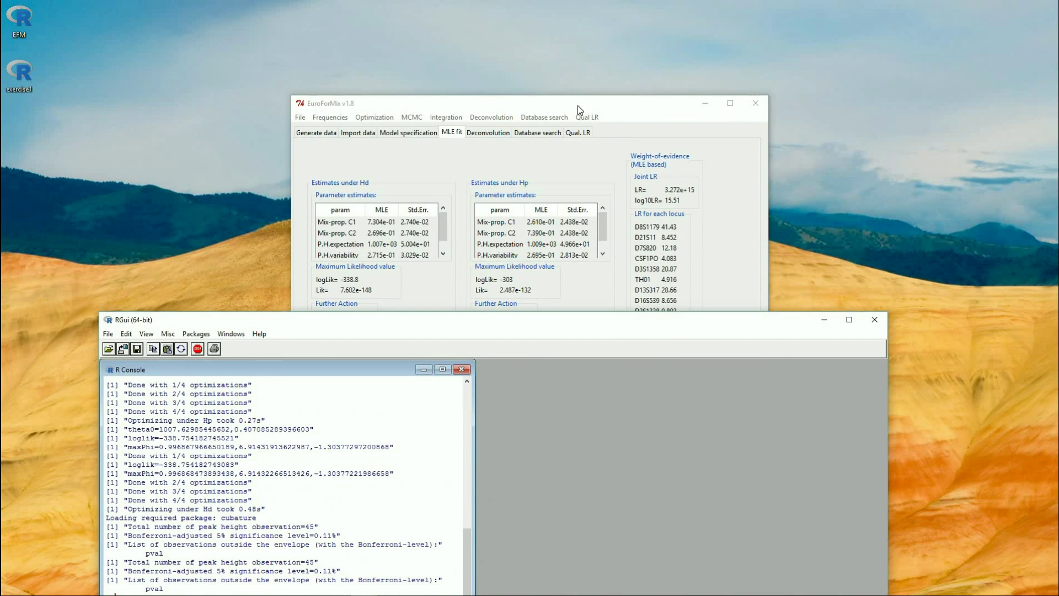
{"action": "left_click", "coordinate": [577, 105]}
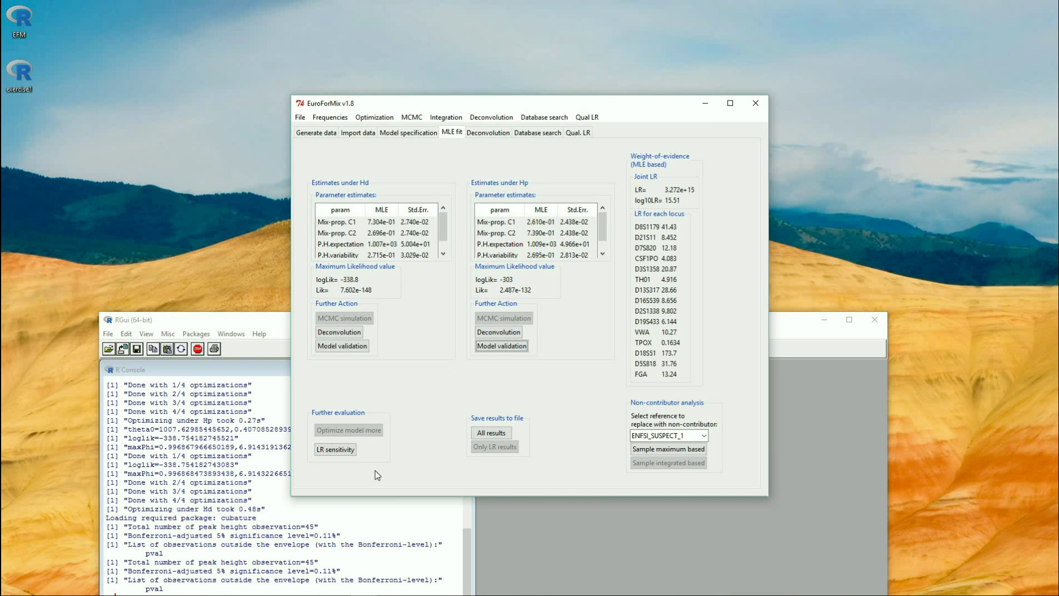
Step: Run the LR sensitivity analysis and bring its console output and plots into view
{"action": "left_click", "coordinate": [342, 450]}
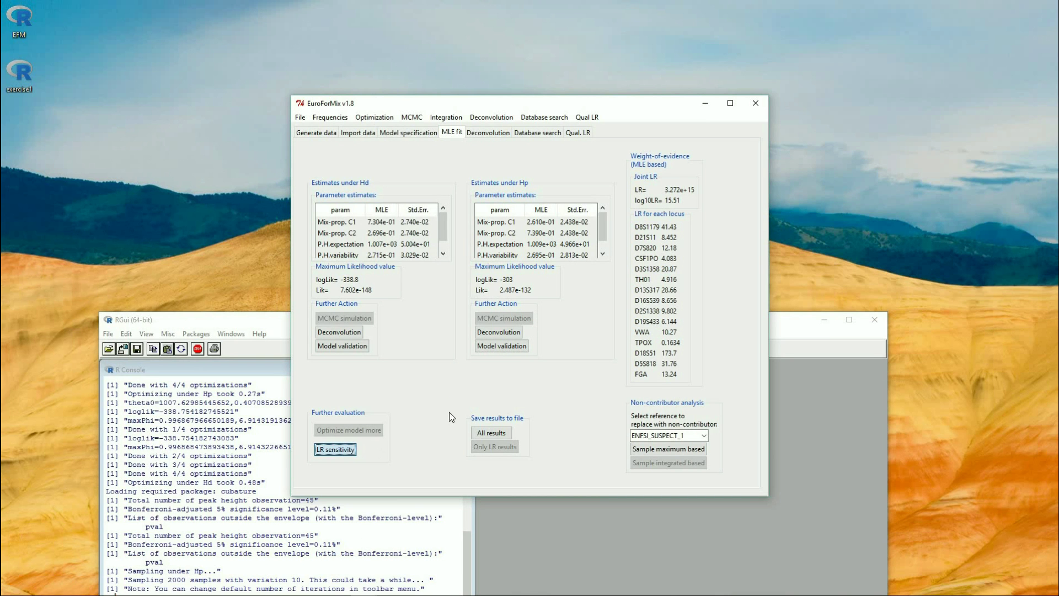
{"action": "left_click_drag", "start_coordinate": [584, 316], "coordinate": [574, 70]}
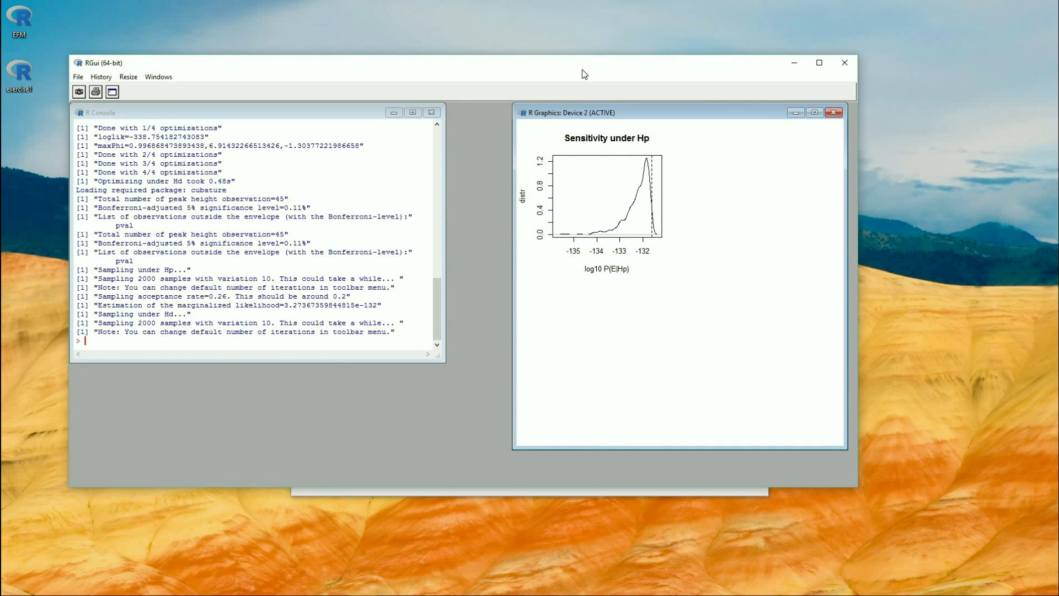